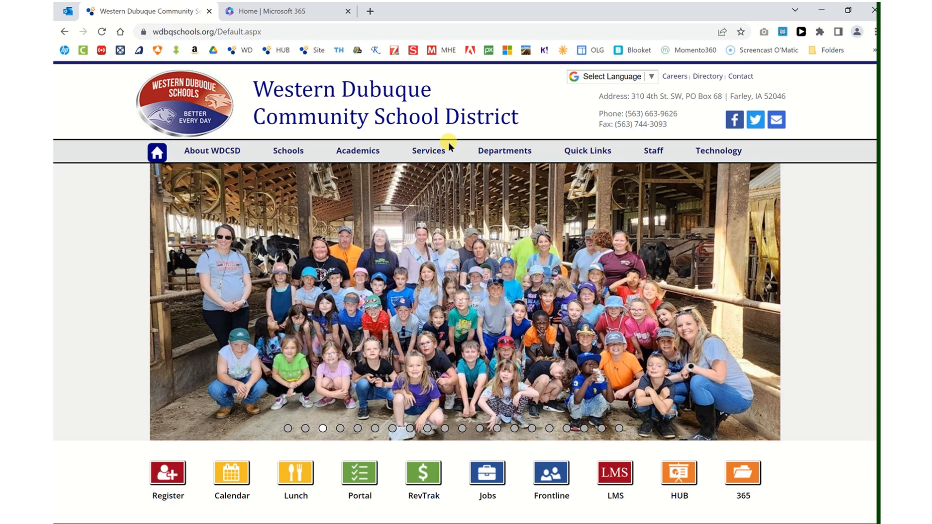
Step: Open Microsoft 365 in a new tab from the district website's 365 link
click(747, 478)
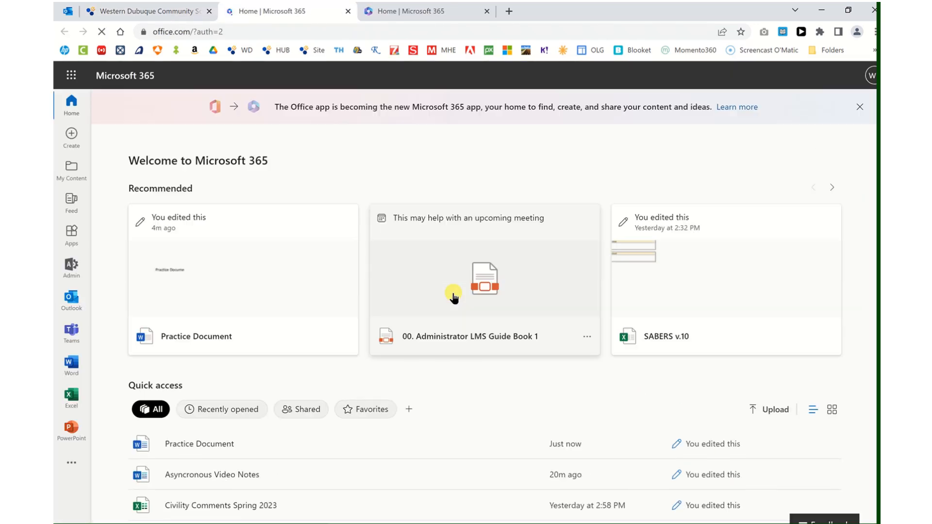
Step: Launch OneDrive from the Microsoft 365 app list, then switch to Practice Document in Word
click(71, 78)
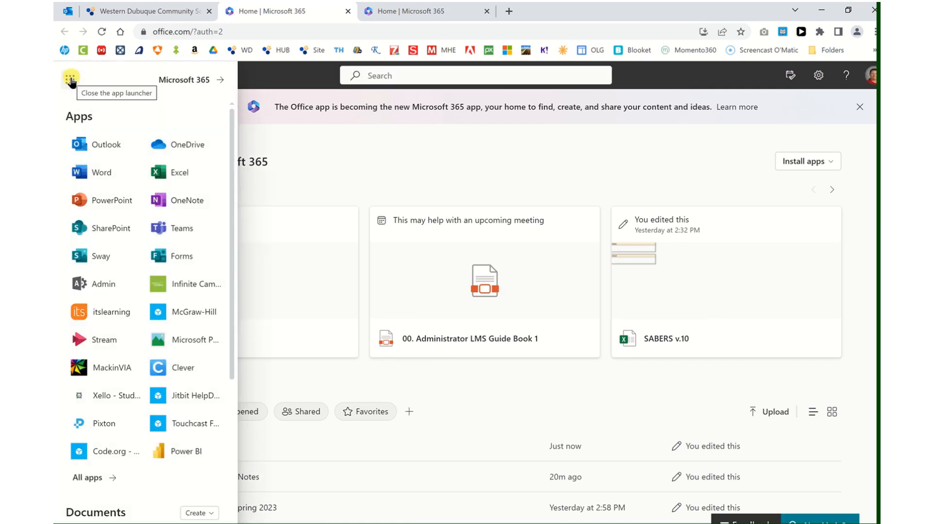
click(181, 146)
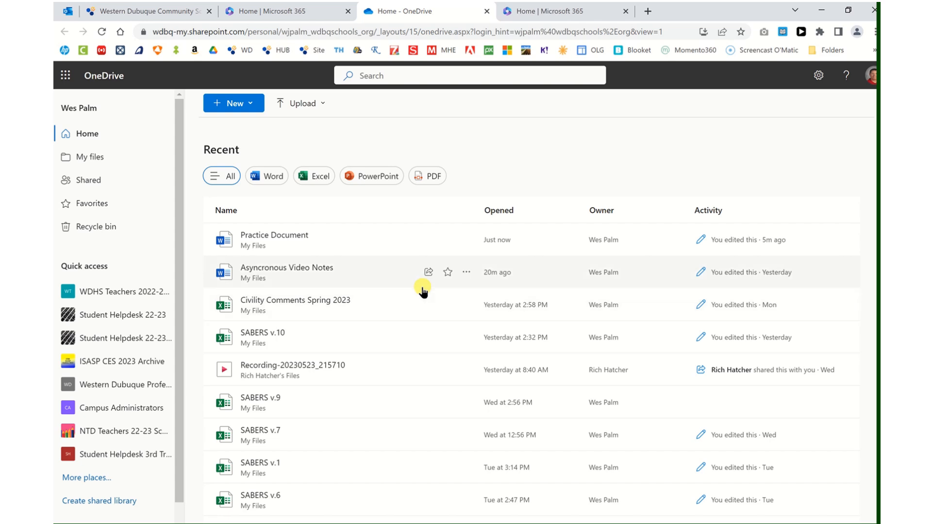
click(423, 523)
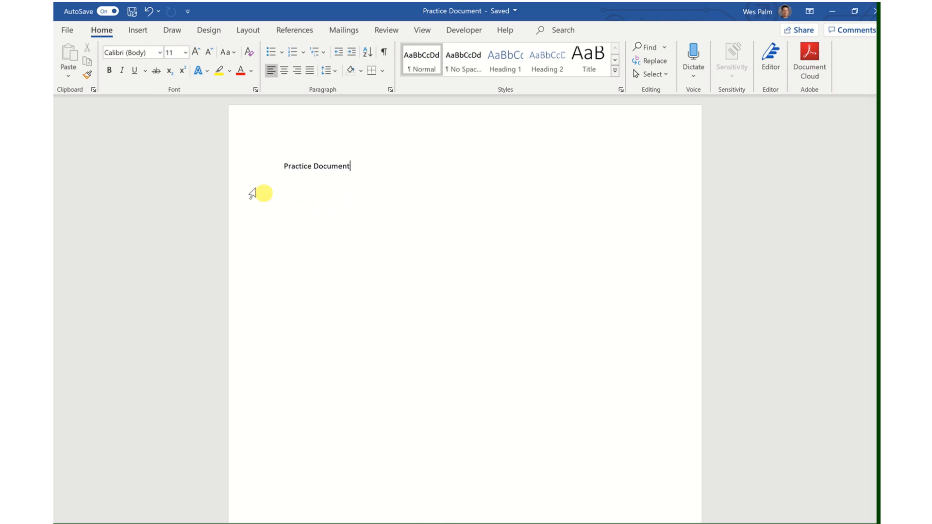
Step: Save a copy named Practice Document to the school OneDrive, replacing the existing file
click(68, 30)
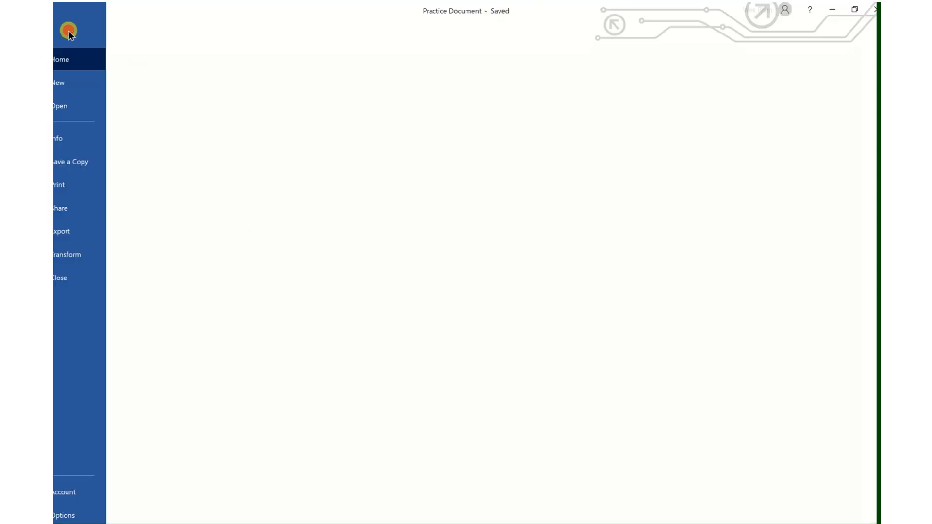
click(92, 163)
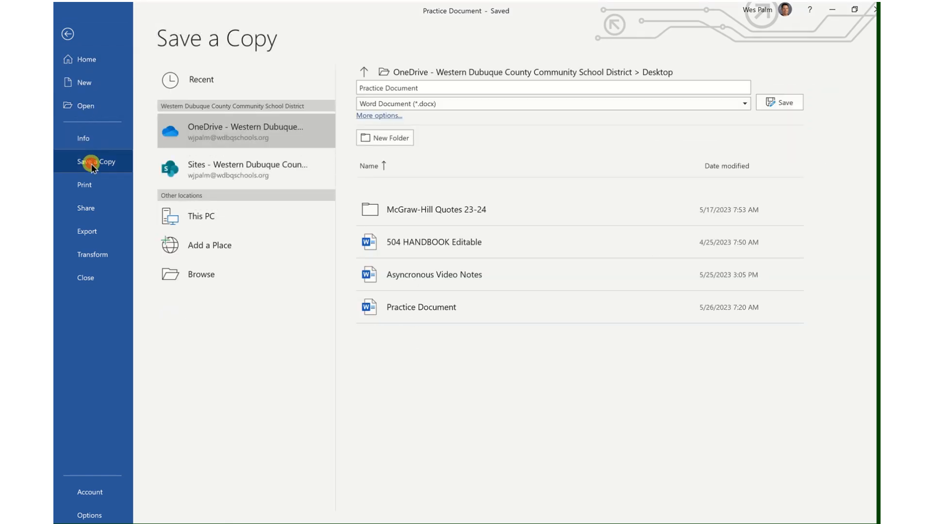
click(249, 129)
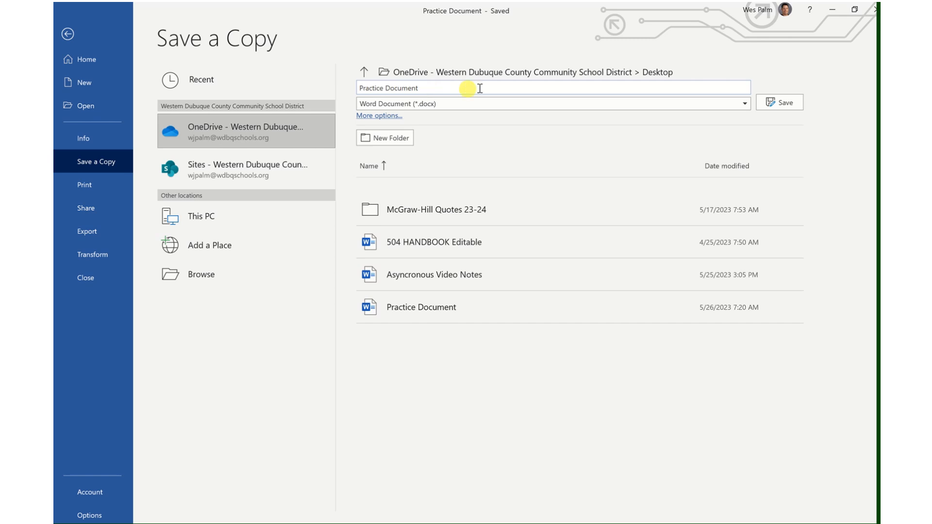
click(788, 103)
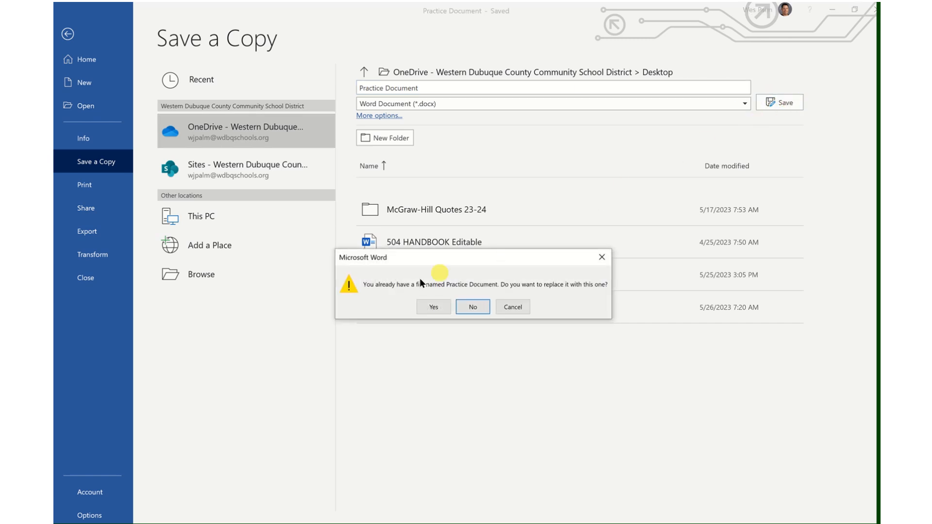
click(434, 307)
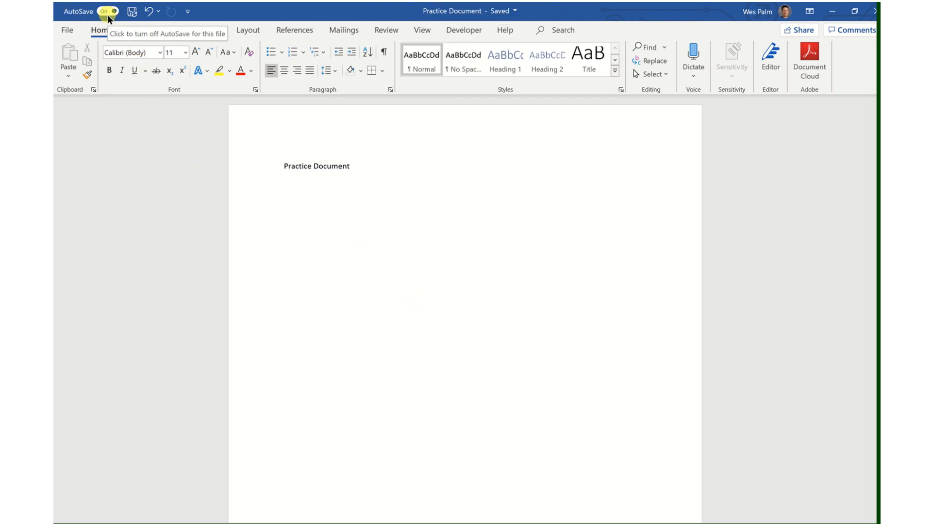
Step: Save Practice Document, trim its title to 'Practice Docume', and close Word
click(132, 13)
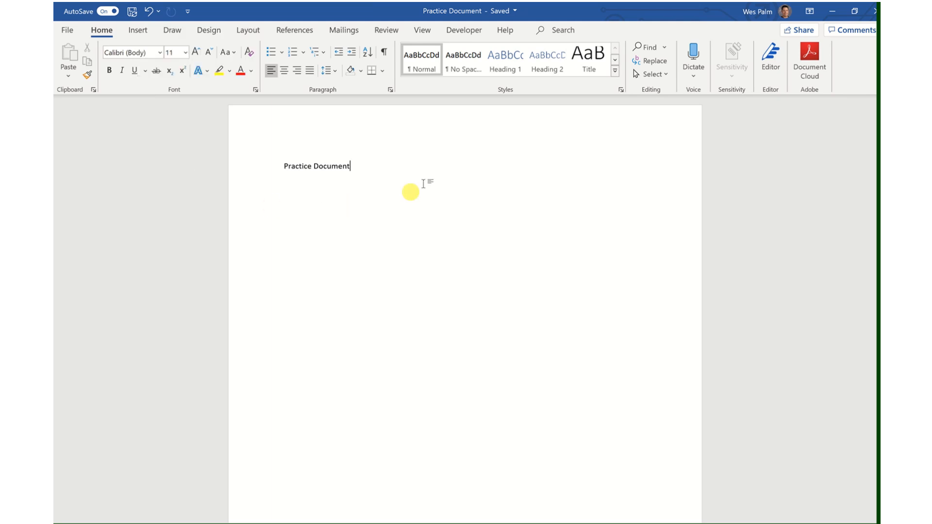
click(367, 169)
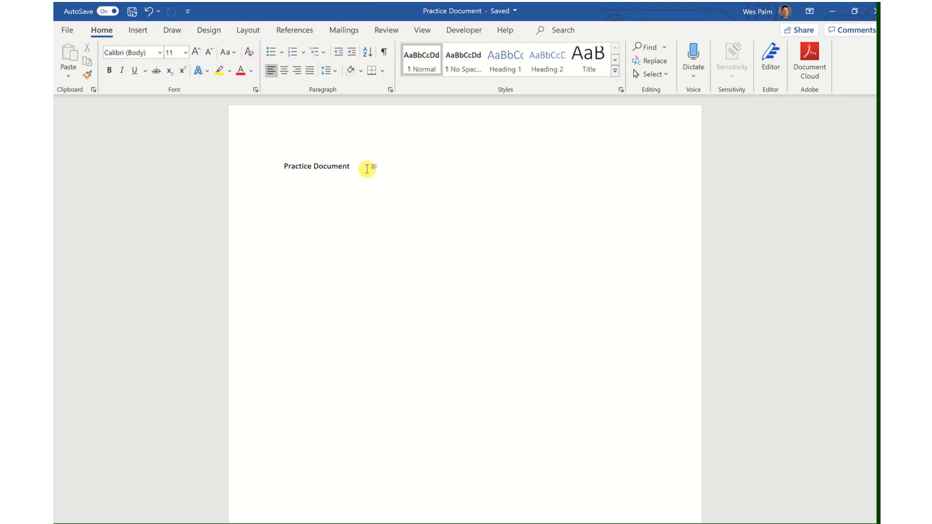
key(BackSpace)
key(BackSpace)
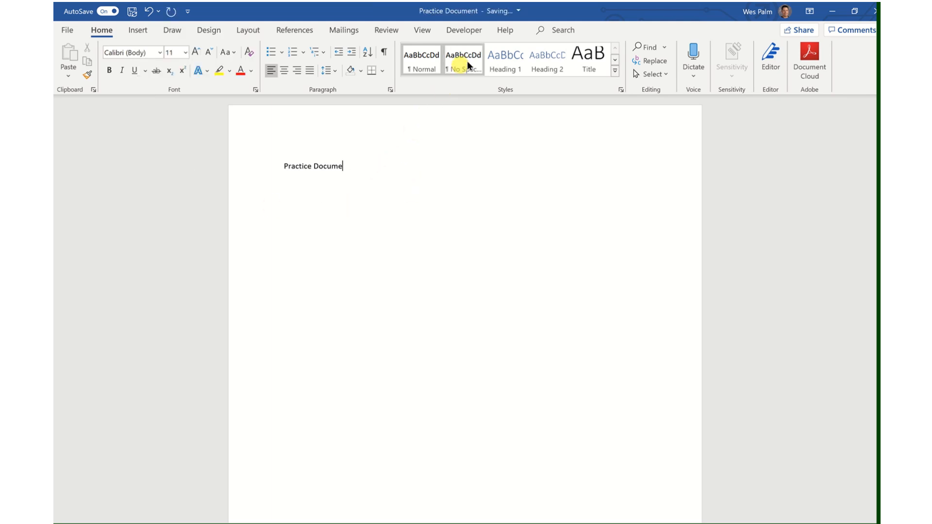
mouse_move(495, 15)
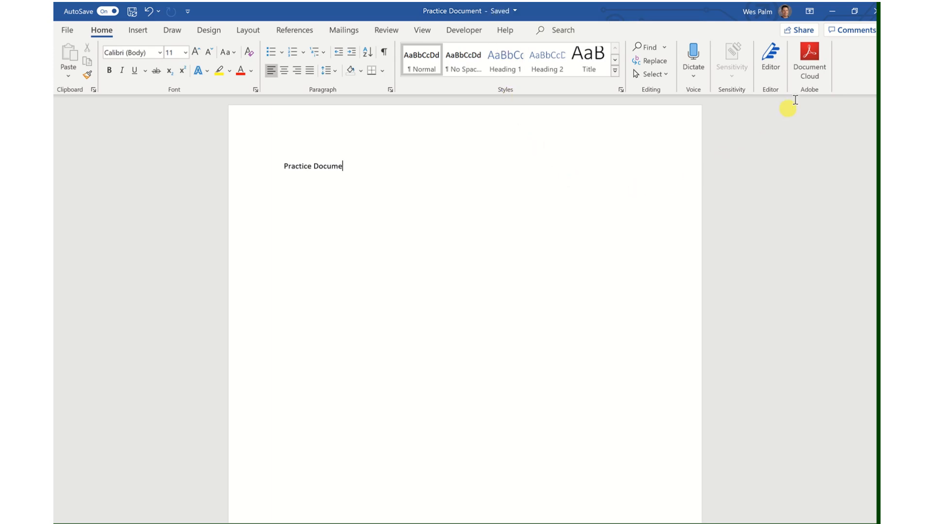
click(874, 10)
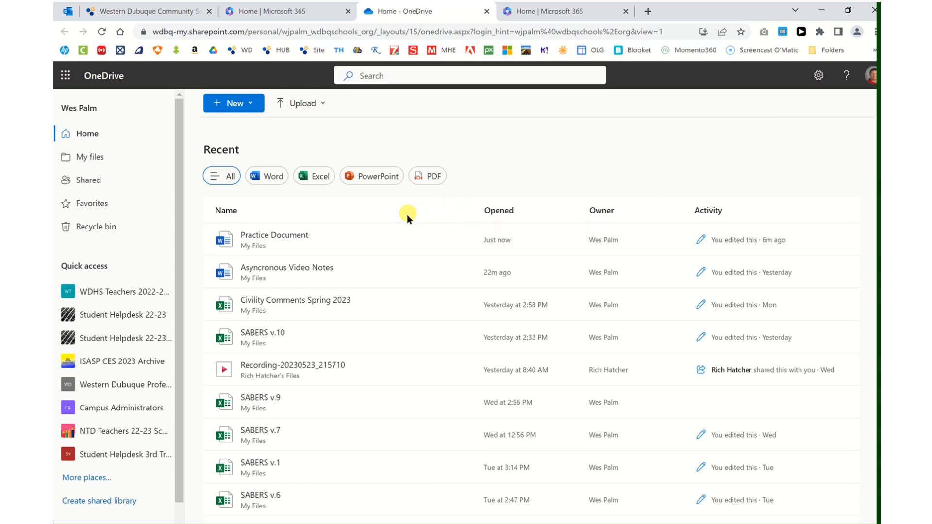
Step: Upload Practice Document.docx from the computer's Desktop folder into OneDrive My files
click(324, 103)
click(298, 127)
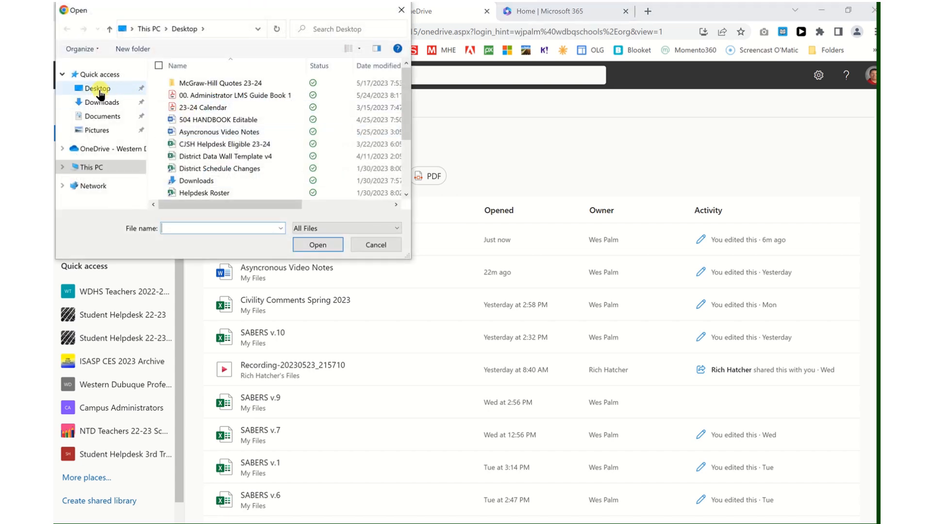
click(100, 94)
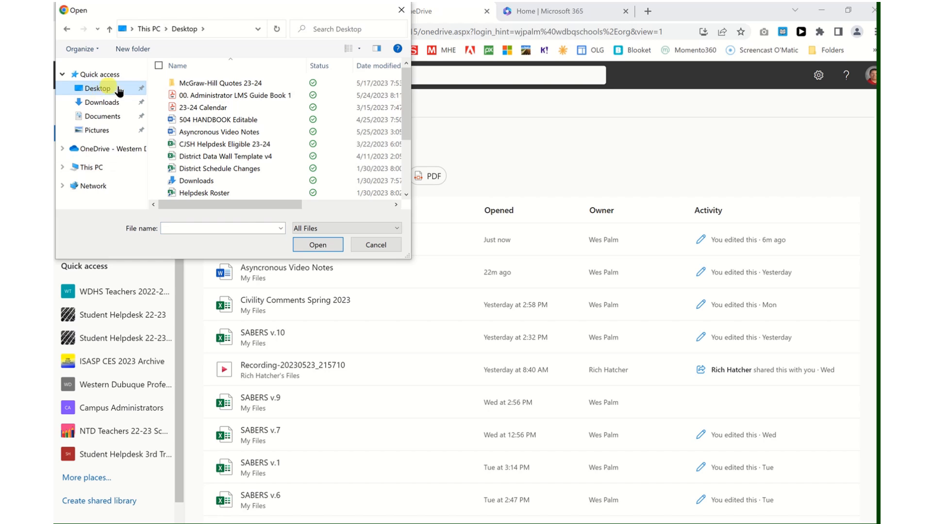
scroll(206, 160, down, 2)
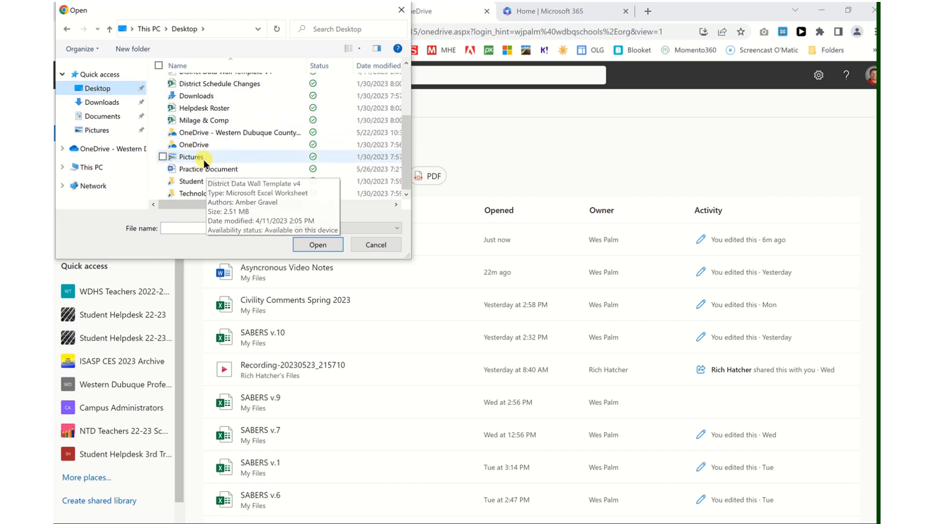
scroll(202, 159, up, 1)
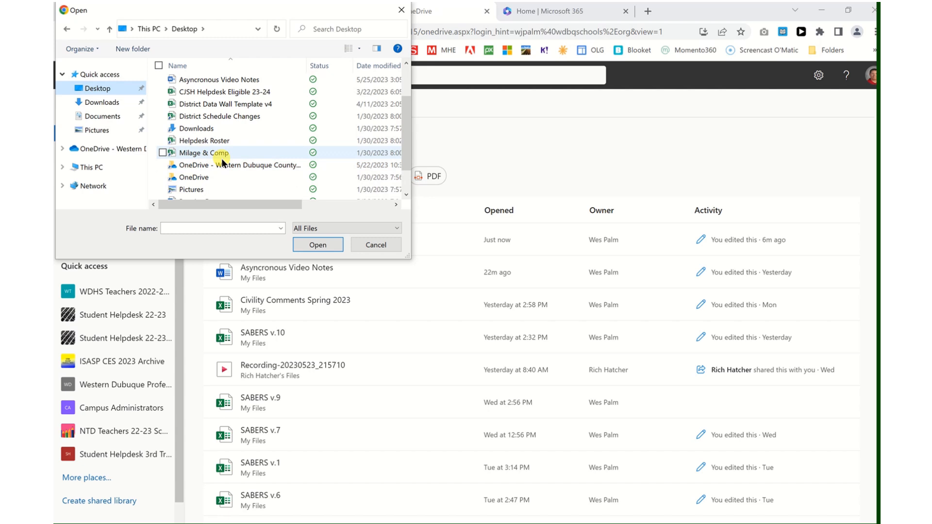
scroll(221, 156, down, 1)
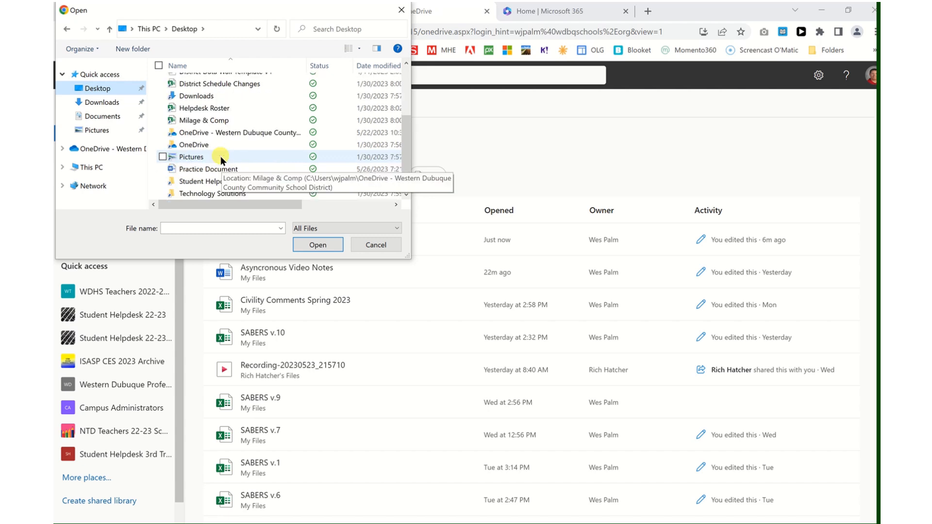
click(218, 169)
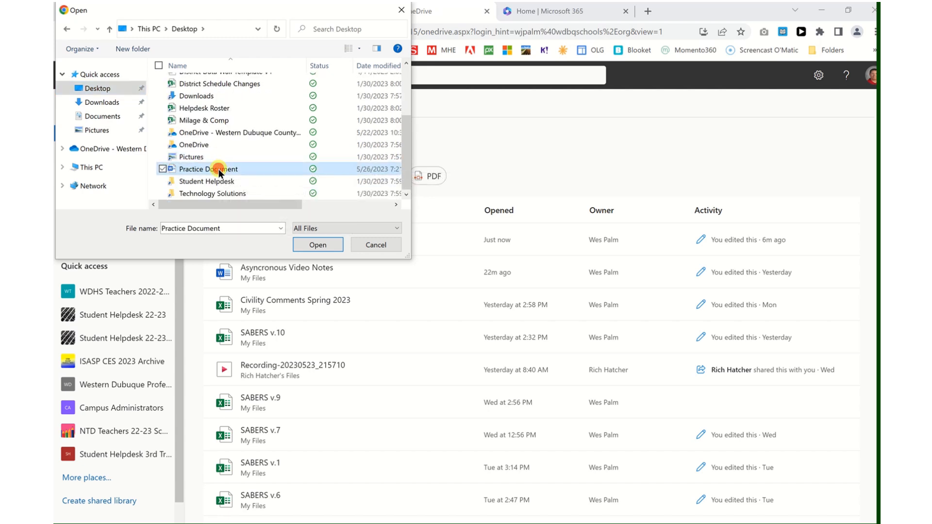
click(318, 245)
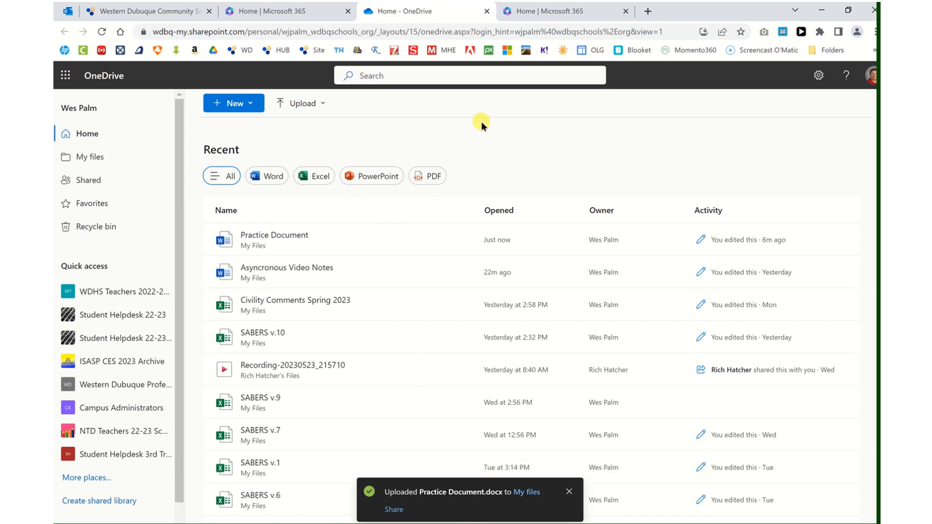
double_click(660, 12)
drag(662, 20, 619, 128)
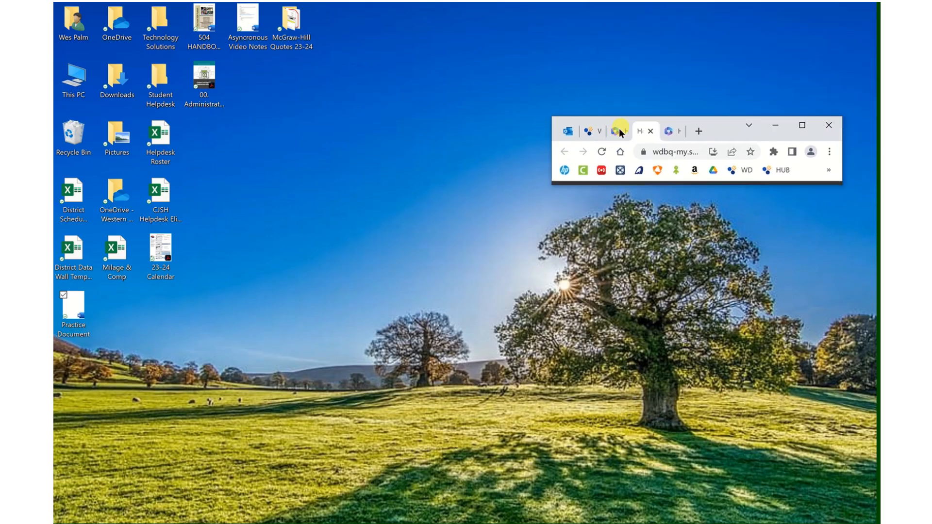
drag(612, 187, 598, 491)
drag(548, 353, 381, 349)
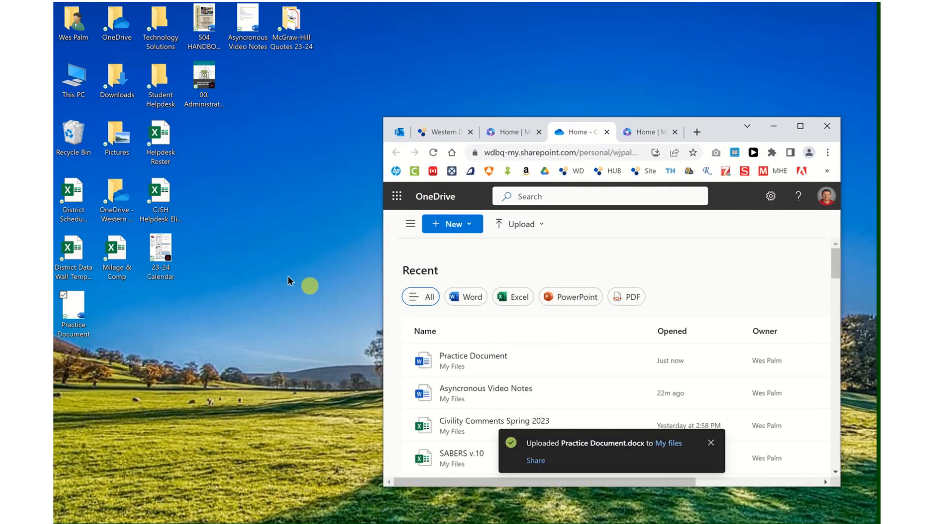
click(74, 308)
drag(74, 307, 520, 388)
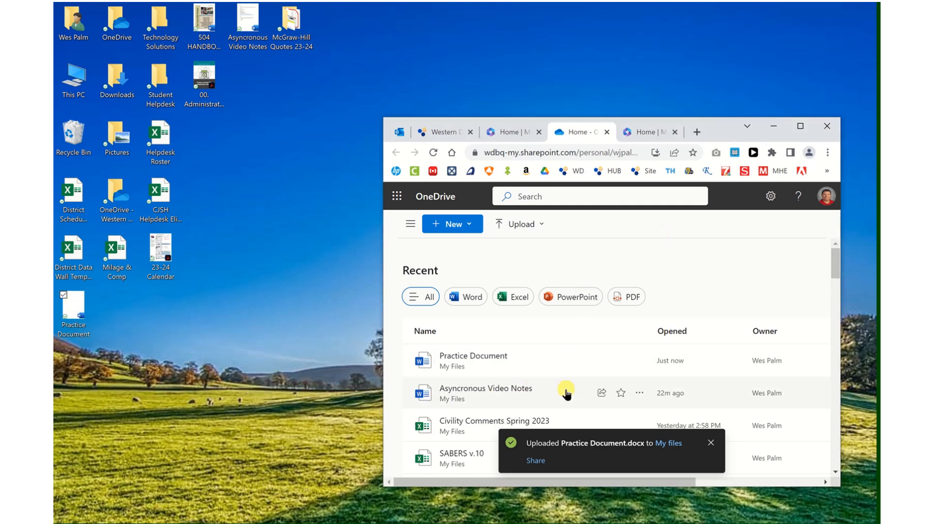
click(799, 127)
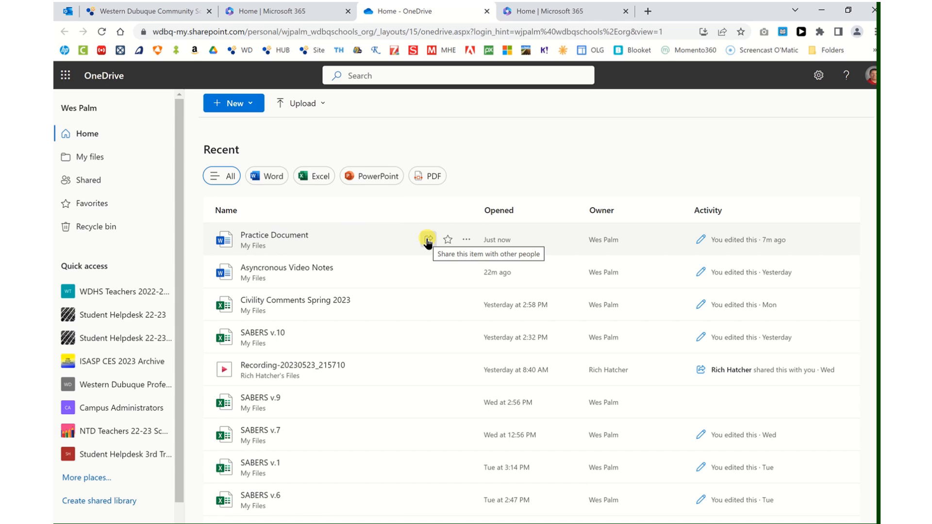
Step: Share Practice Document by adding a staff colleague, found by name, as the recipient
click(467, 239)
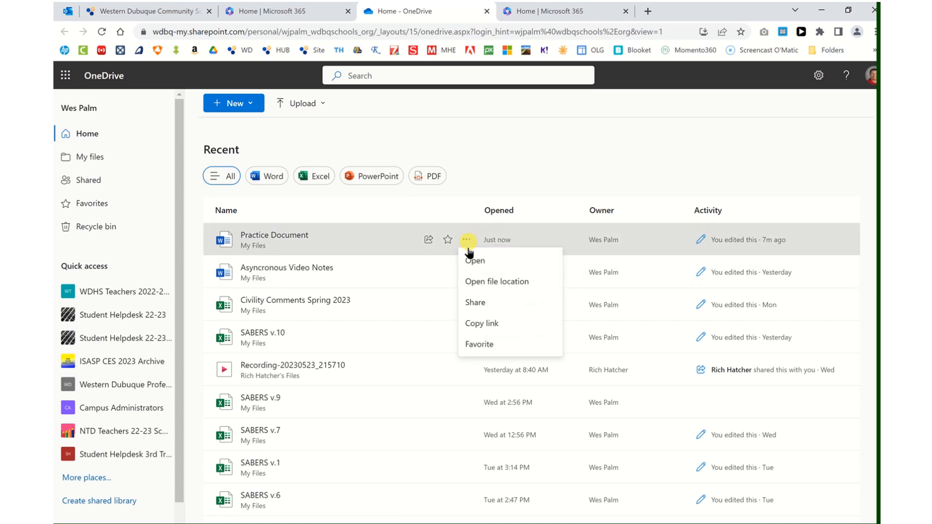
click(473, 305)
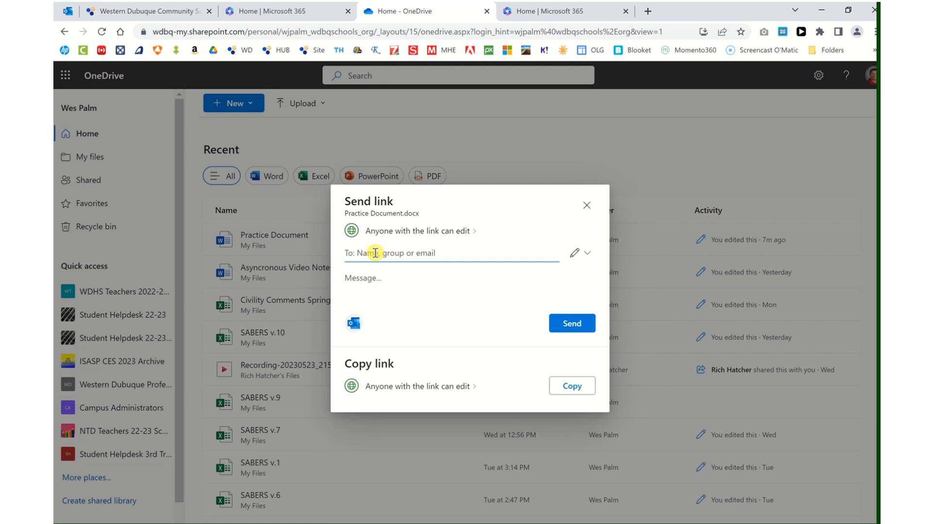
text(james rob)
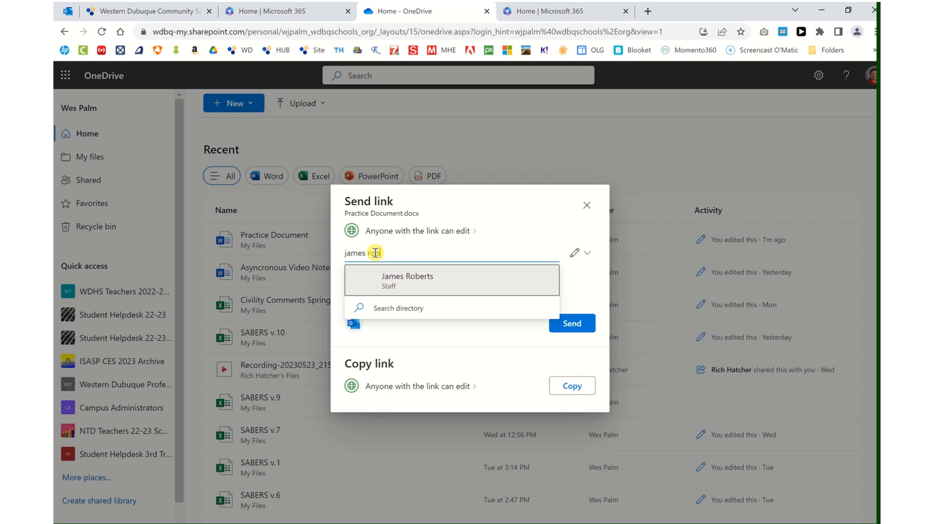
click(429, 283)
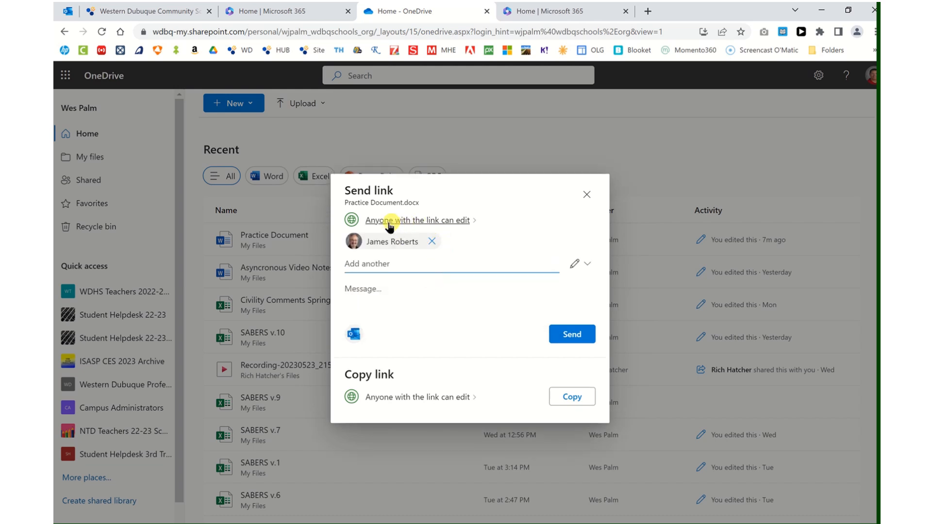
Step: Limit the Practice Document link to People in Western Dubuque School District with Can view permission
click(457, 224)
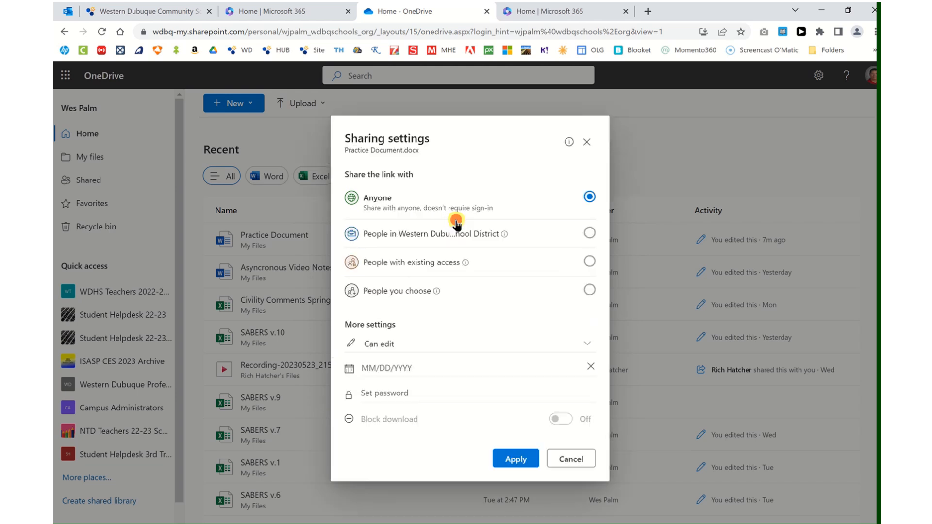
click(589, 233)
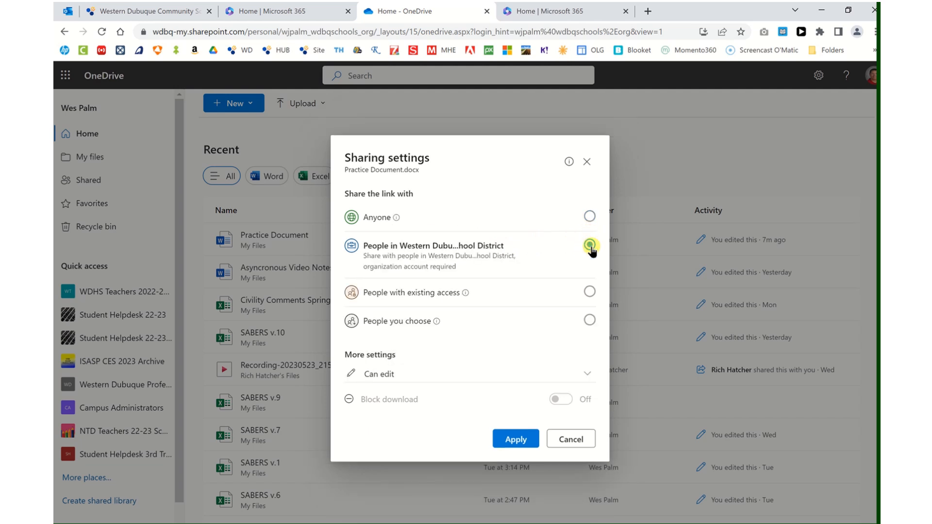
click(398, 374)
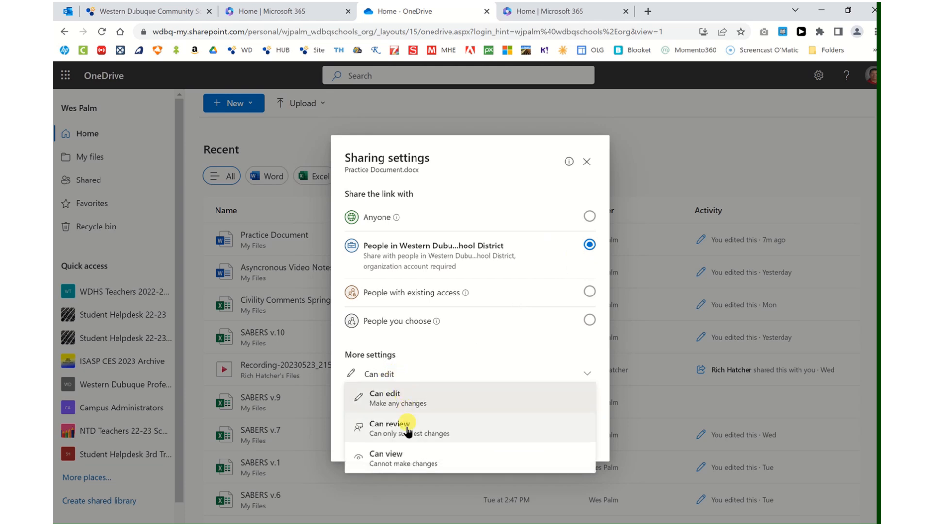
click(407, 460)
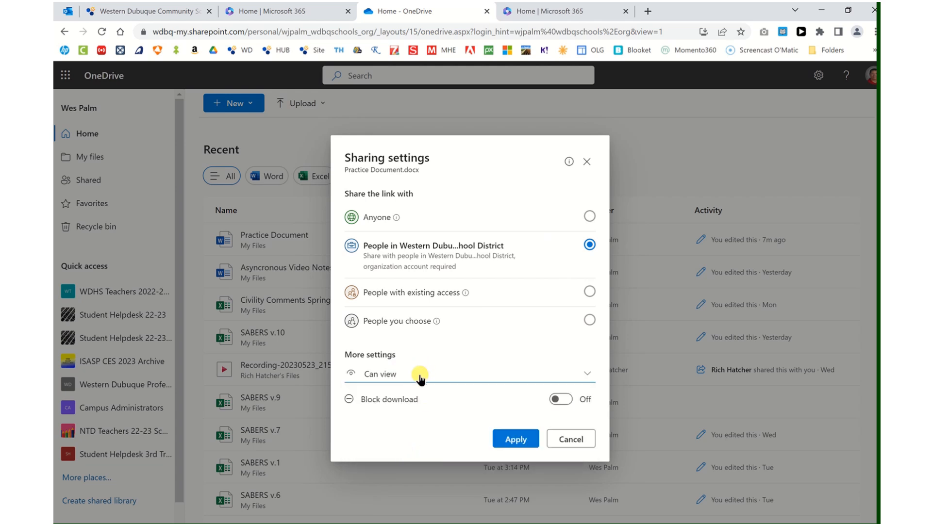
click(508, 439)
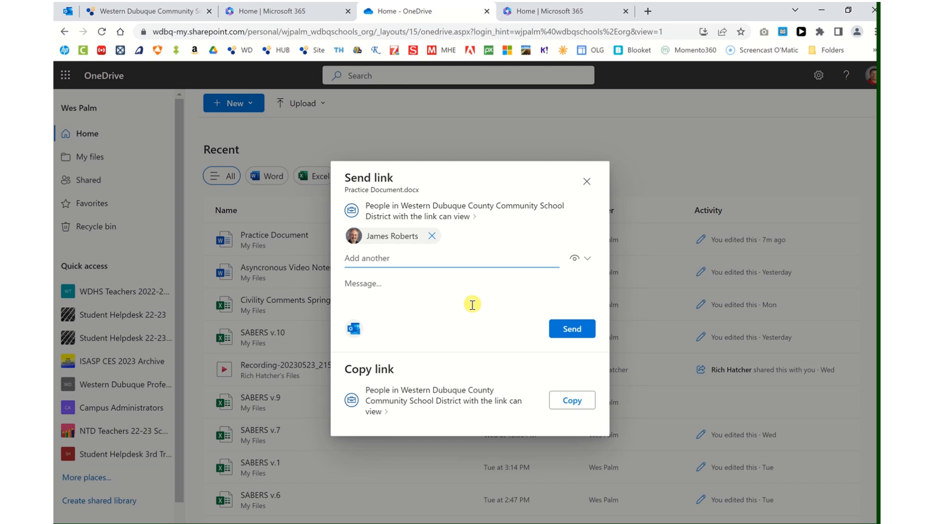
Step: Copy the view-only district link to Practice Document, then go to My files
click(584, 402)
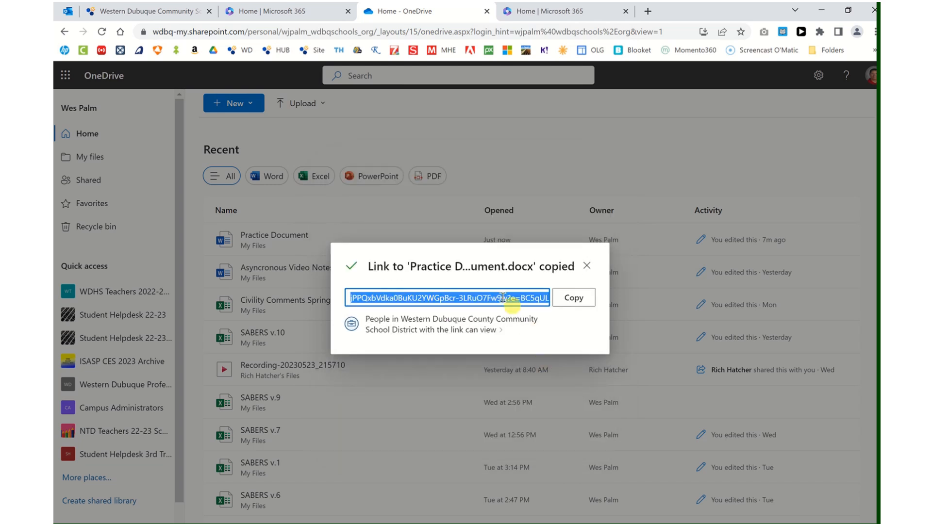
click(574, 301)
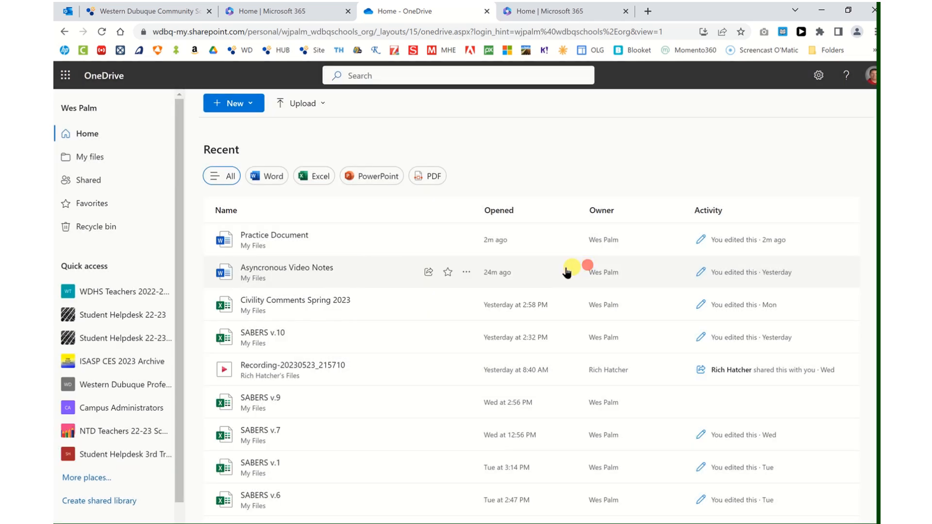
click(587, 266)
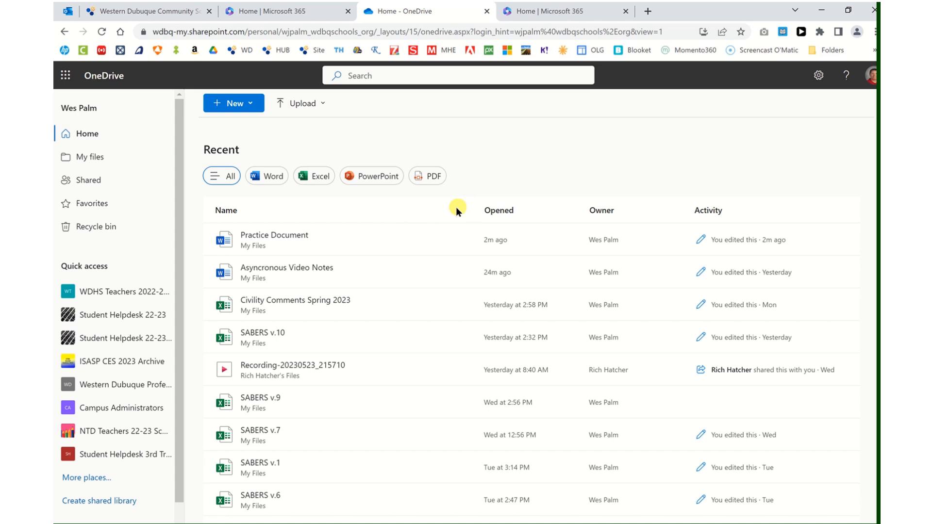
click(92, 157)
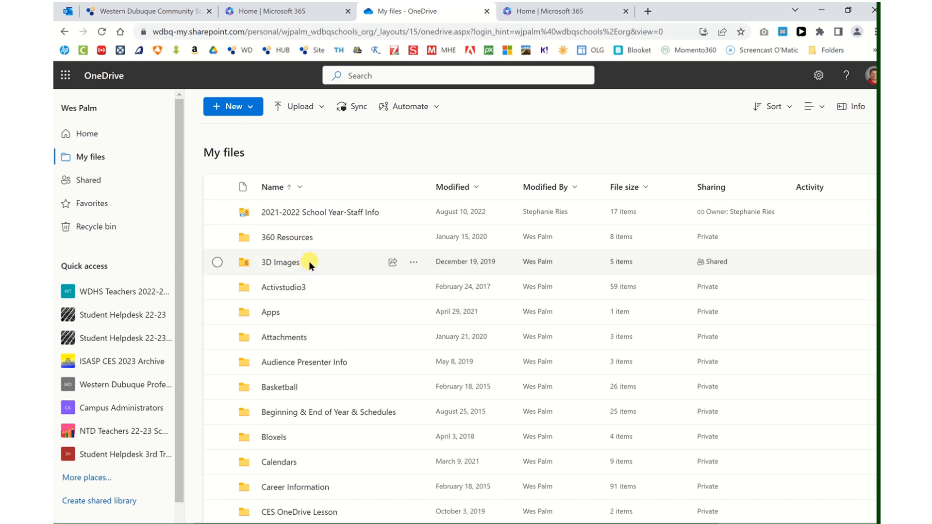
Step: Create a new folder named 'Practice' in My files and open the empty folder
click(249, 108)
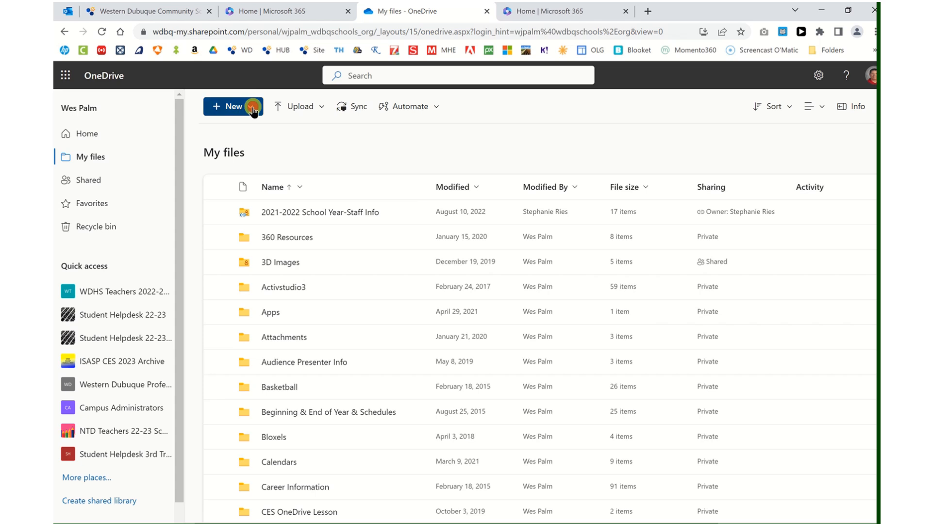
click(253, 111)
click(240, 127)
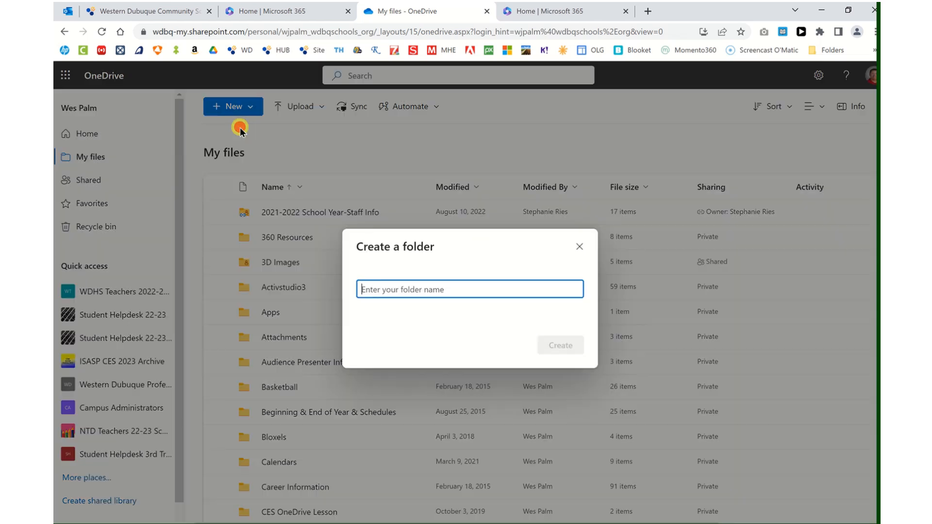
text(Practice)
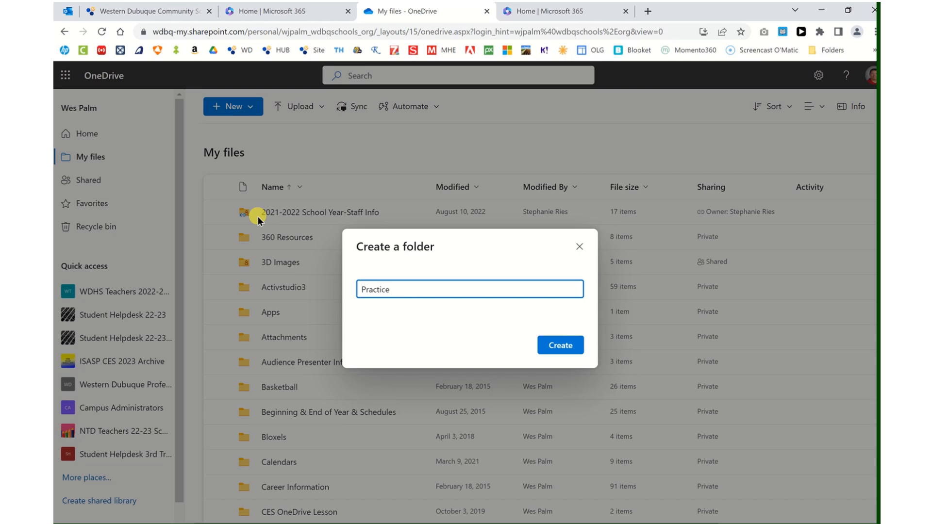
click(562, 347)
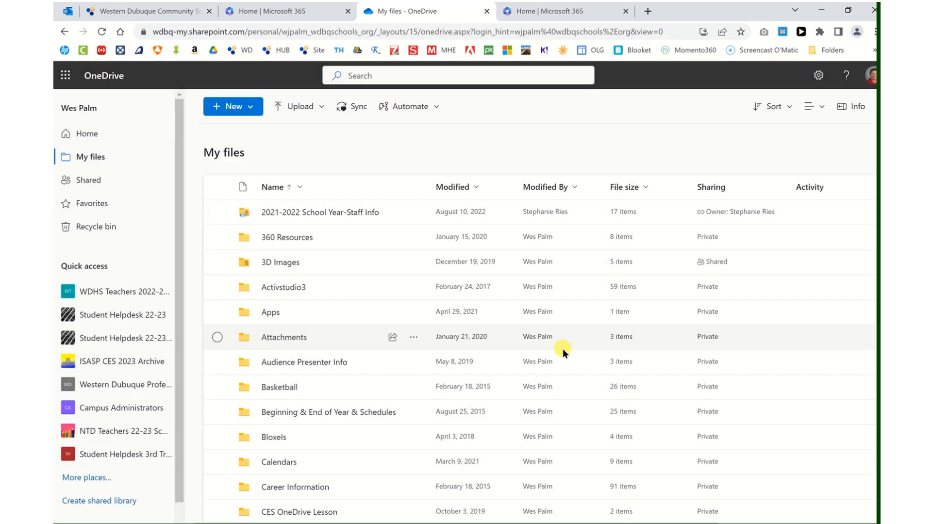
scroll(403, 357, down, 3)
scroll(404, 351, down, 20)
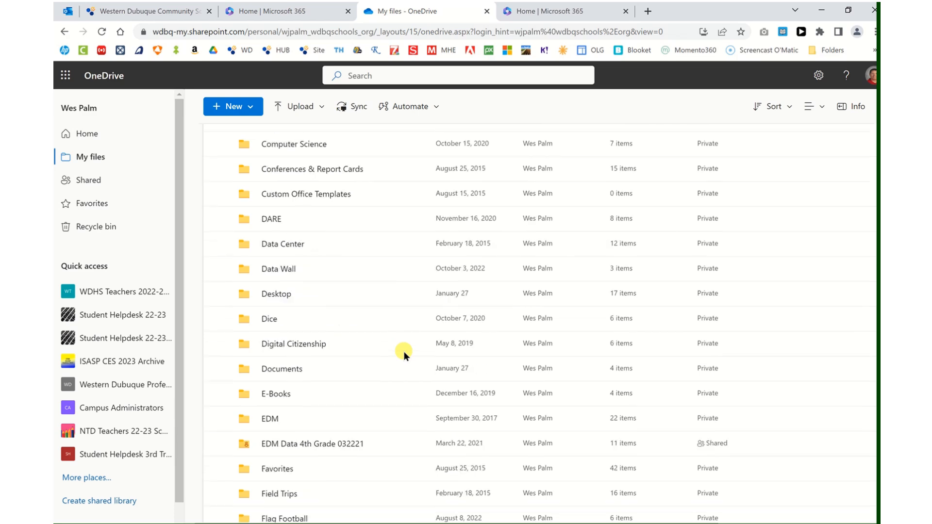
scroll(404, 351, down, 2)
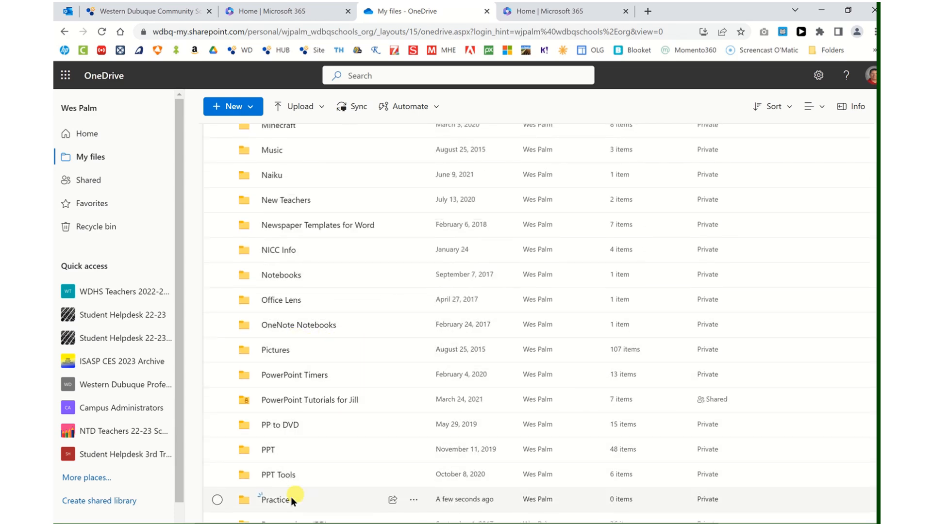
click(275, 500)
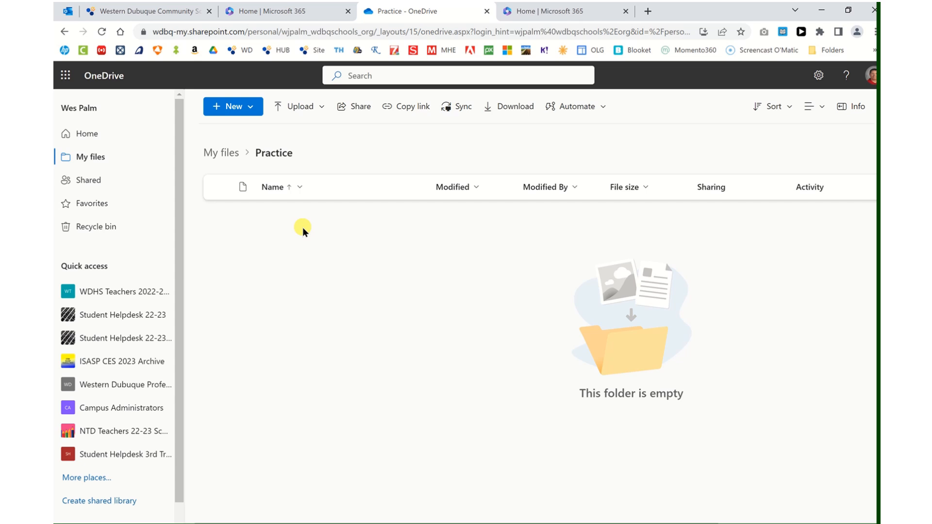
Step: Check the Recycle bin contents, then return to the Home list of recent files
click(85, 229)
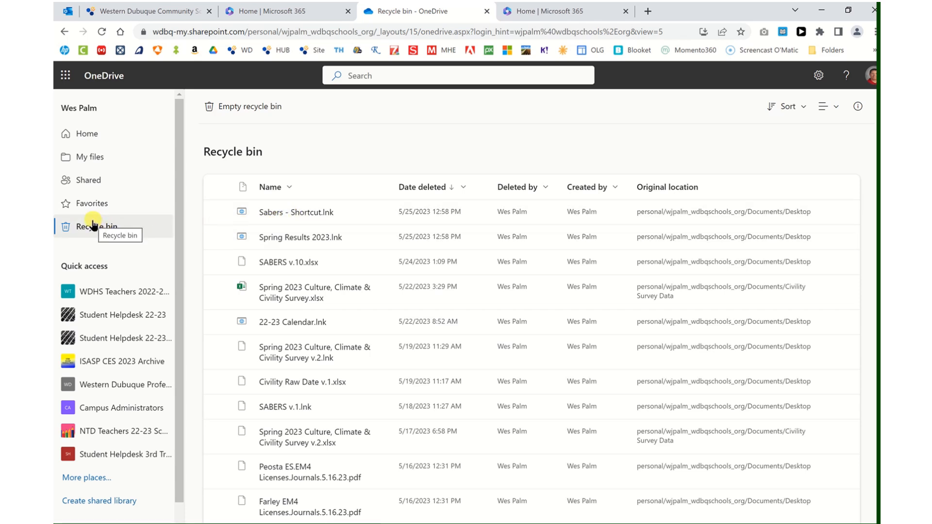
click(88, 136)
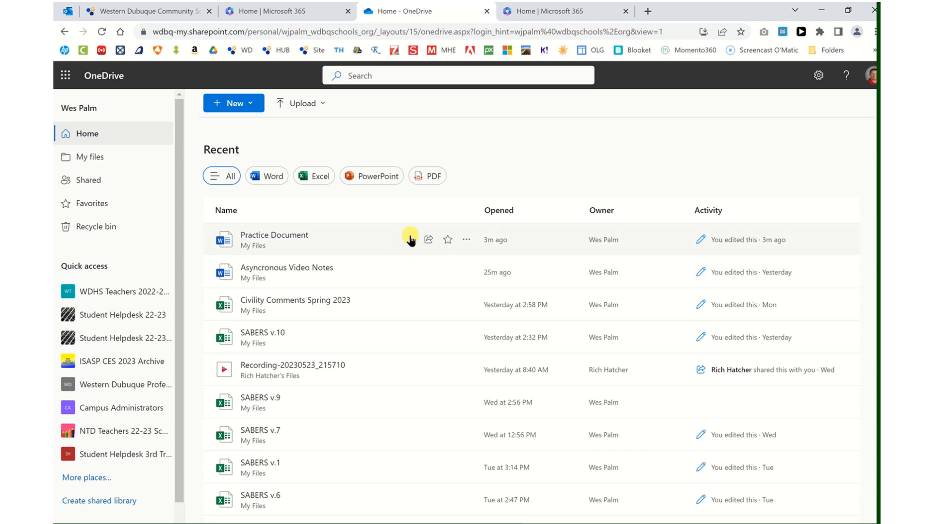
Step: On the district website, go through HUB to Teacher Resources and open the 365 OneDrive link
click(154, 11)
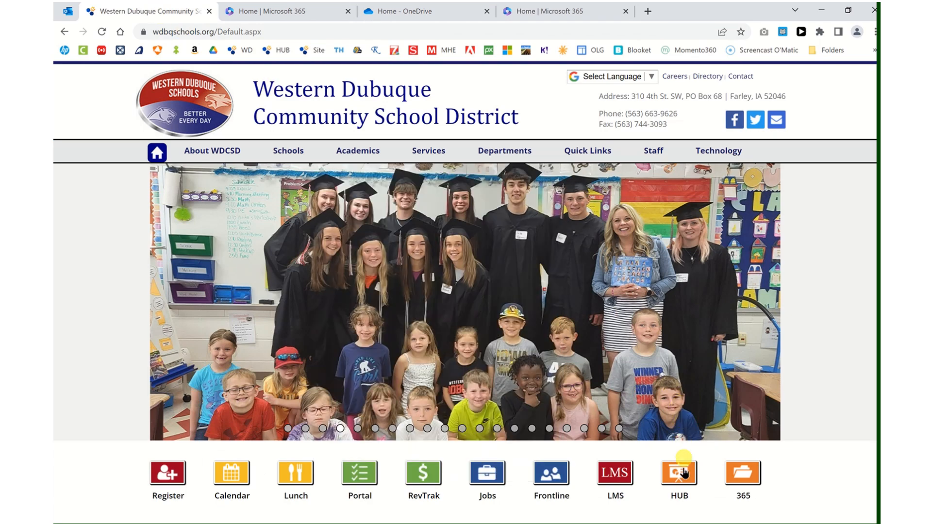
click(679, 473)
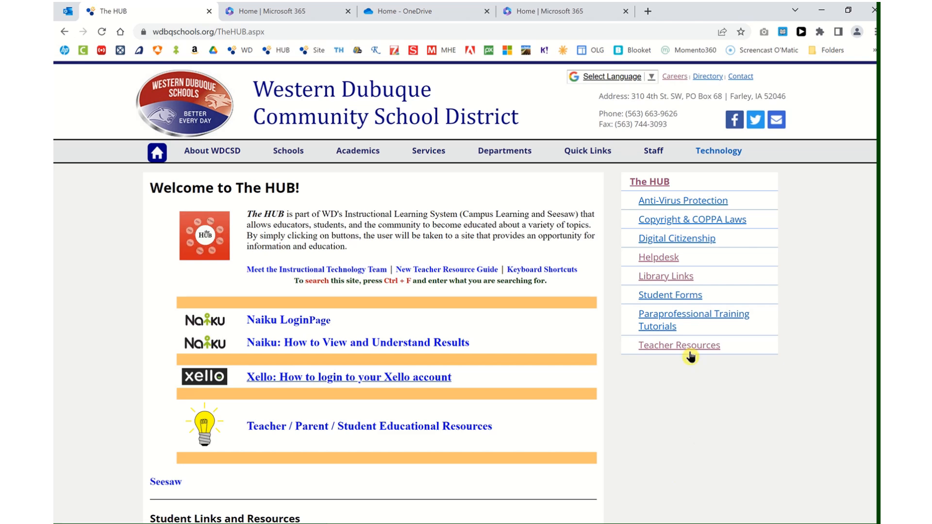
click(690, 347)
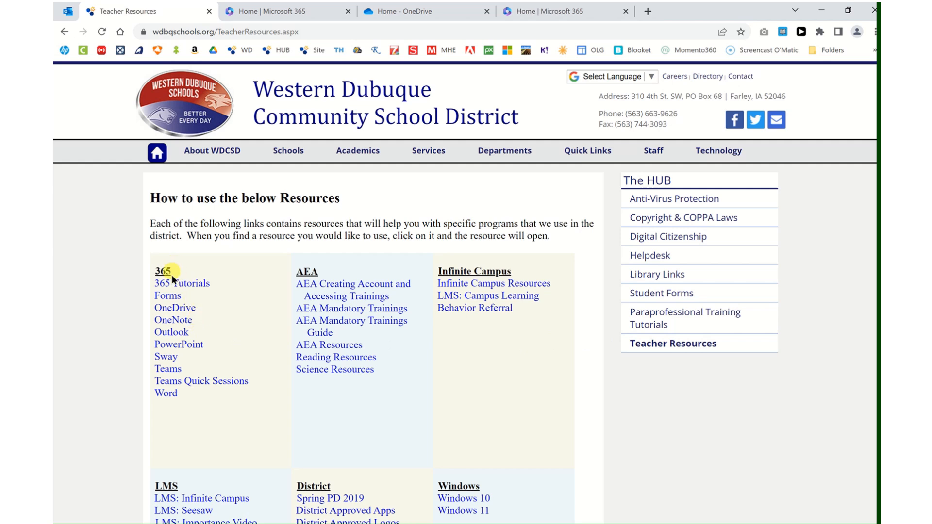
click(174, 308)
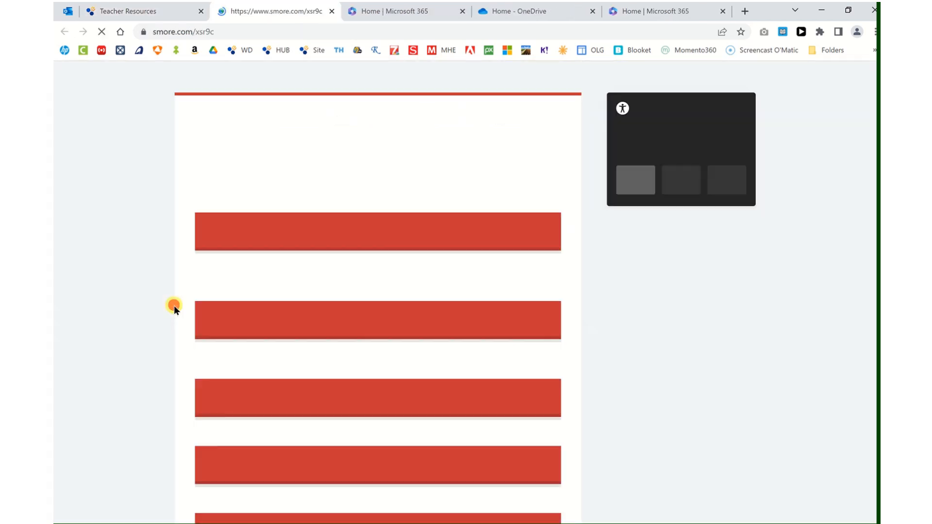